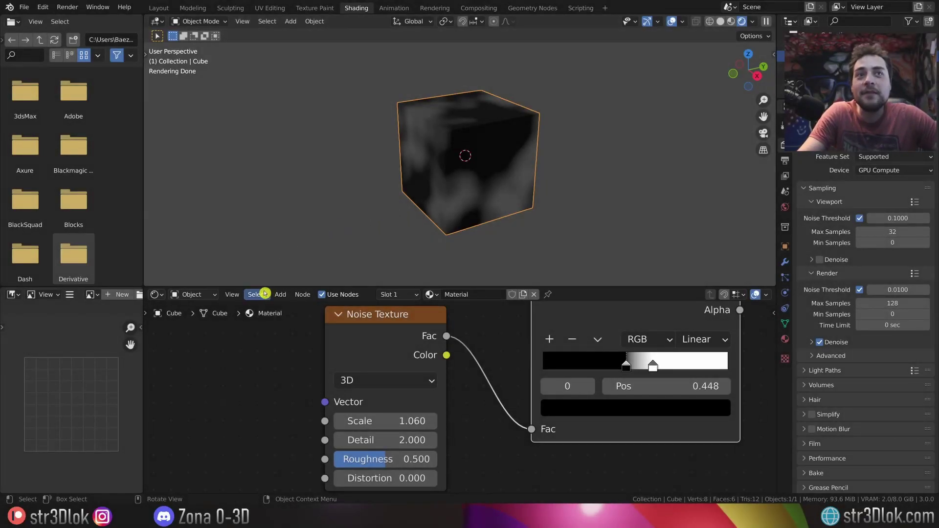
Enlarge the node editor and set the Noise Texture Scale to 3.260, undoing a test of extreme values.
{"action": "left_click_drag", "start_coordinate": [262, 287], "coordinate": [262, 235]}
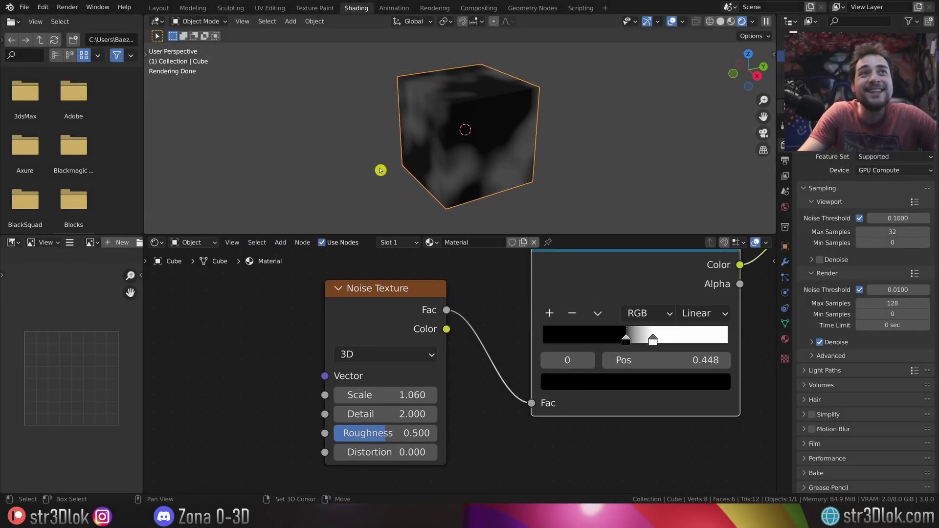
{"action": "scroll", "coordinate": [352, 167], "scroll_direction": "up", "scroll_amount": 1}
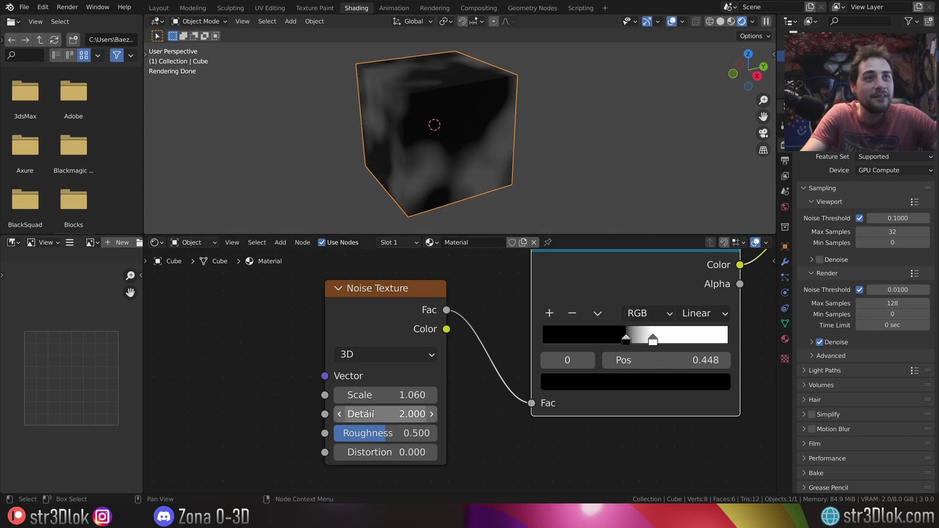
{"action": "left_click_drag", "start_coordinate": [374, 395], "coordinate": [359, 257]}
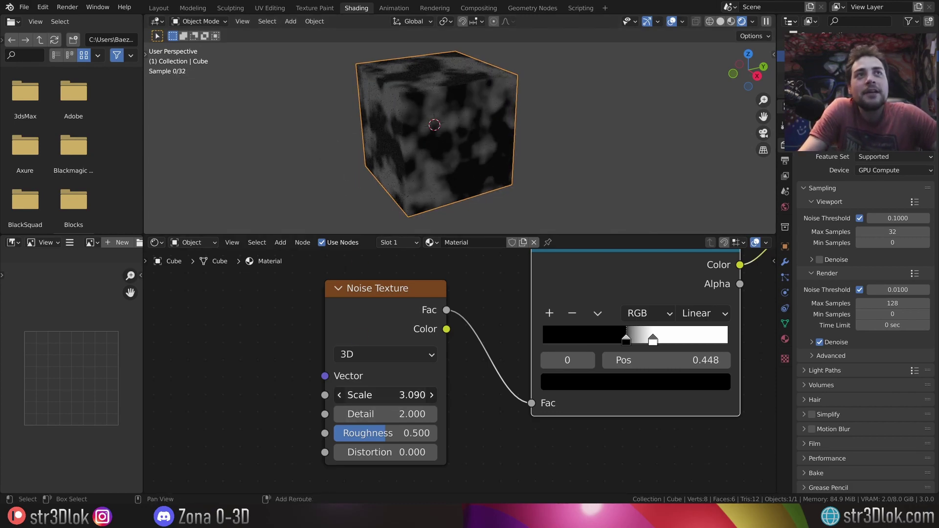
{"action": "middle_click_drag", "start_coordinate": [390, 190], "coordinate": [398, 183]}
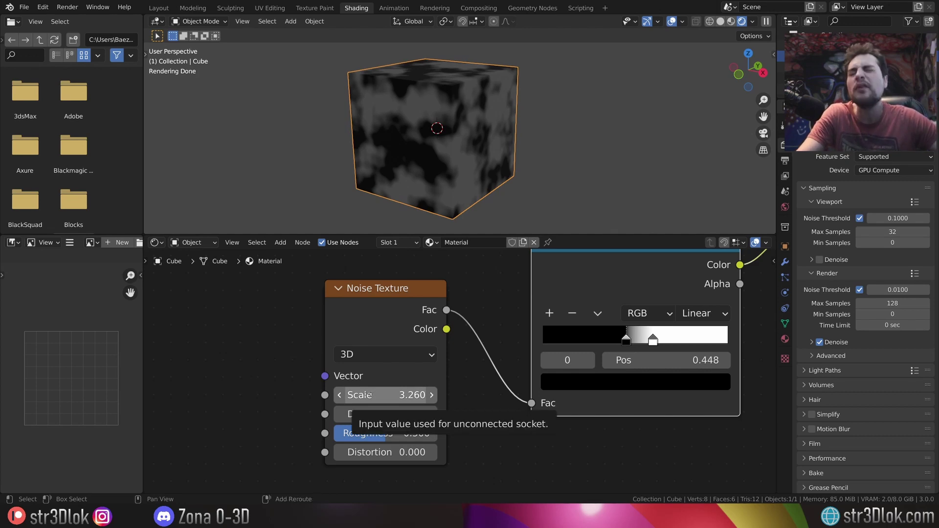
{"action": "mouse_move", "coordinate": [368, 394]}
{"action": "left_mouse_down"}
{"action": "mouse_move", "coordinate": [377, 394]}
{"action": "mouse_move", "coordinate": [367, 394]}
{"action": "left_mouse_up"}
{"action": "key", "text": "ctrl+z"}
{"action": "scroll", "coordinate": [283, 352], "scroll_direction": "down", "scroll_amount": 2}
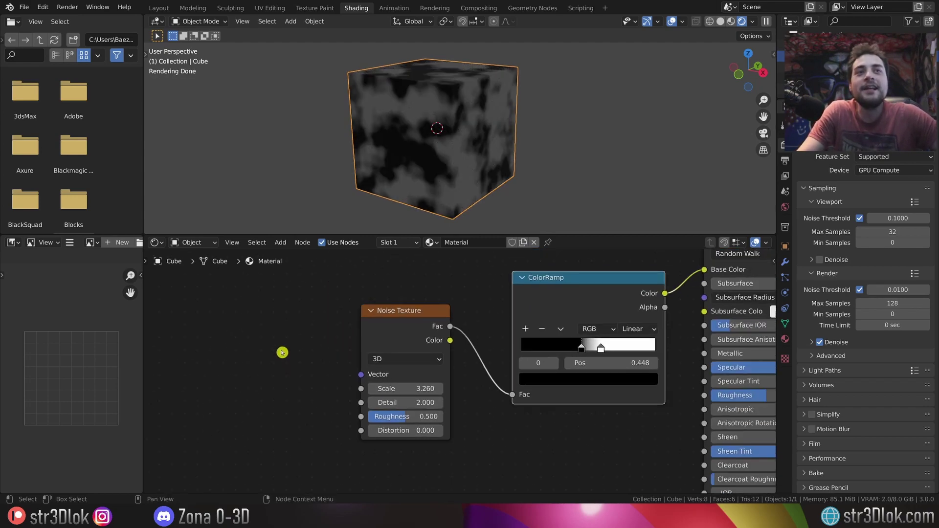
{"action": "scroll", "coordinate": [337, 357], "scroll_direction": "up", "scroll_amount": 1}
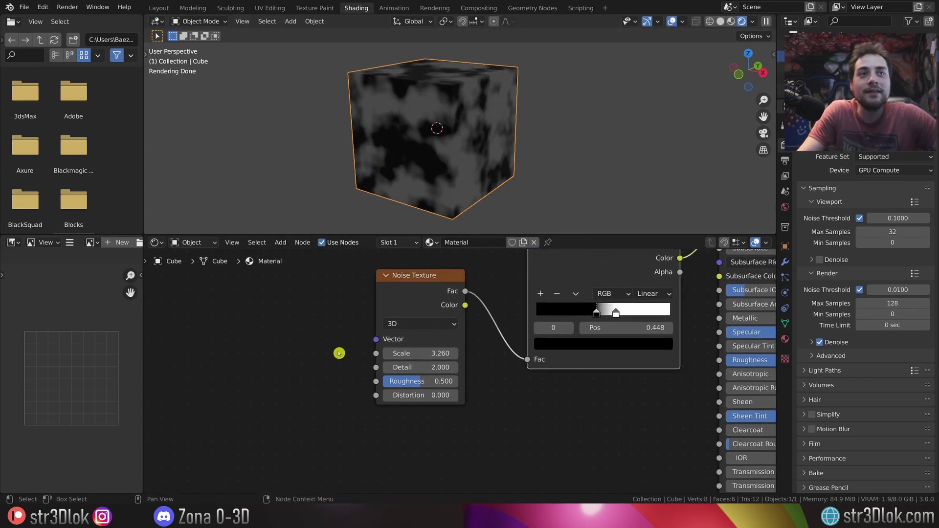
{"action": "scroll", "coordinate": [297, 353], "scroll_direction": "up", "scroll_amount": 1}
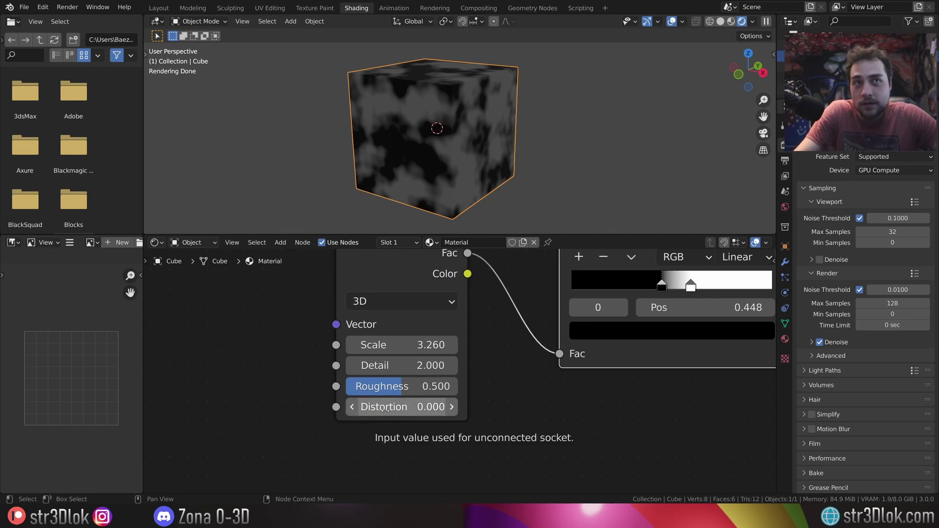
{"action": "left_click_drag", "start_coordinate": [375, 408], "coordinate": [536, 408]}
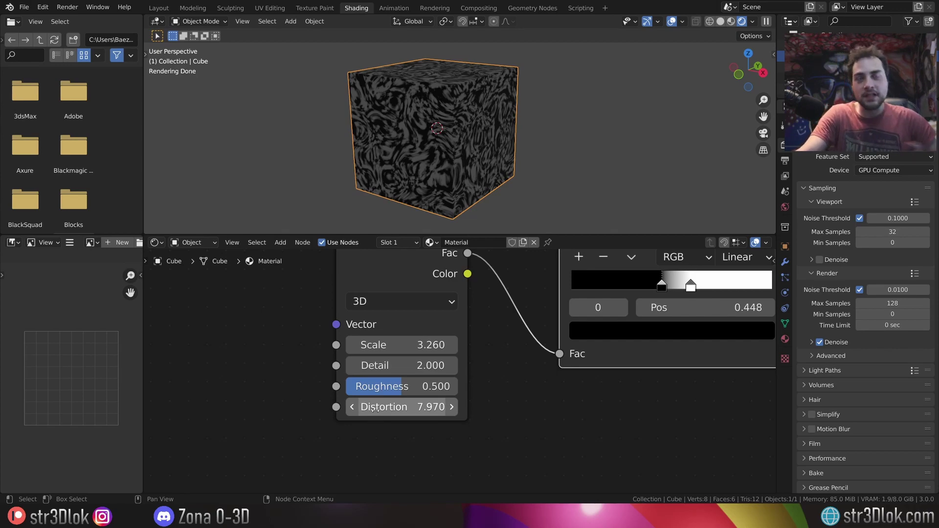
{"action": "key", "text": "BackSpace"}
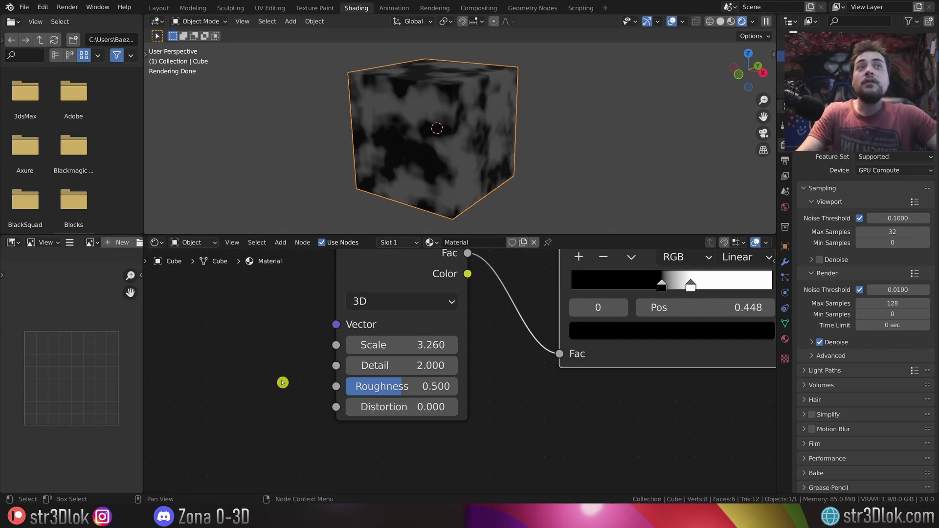
{"action": "middle_click_drag", "start_coordinate": [284, 381], "coordinate": [324, 371]}
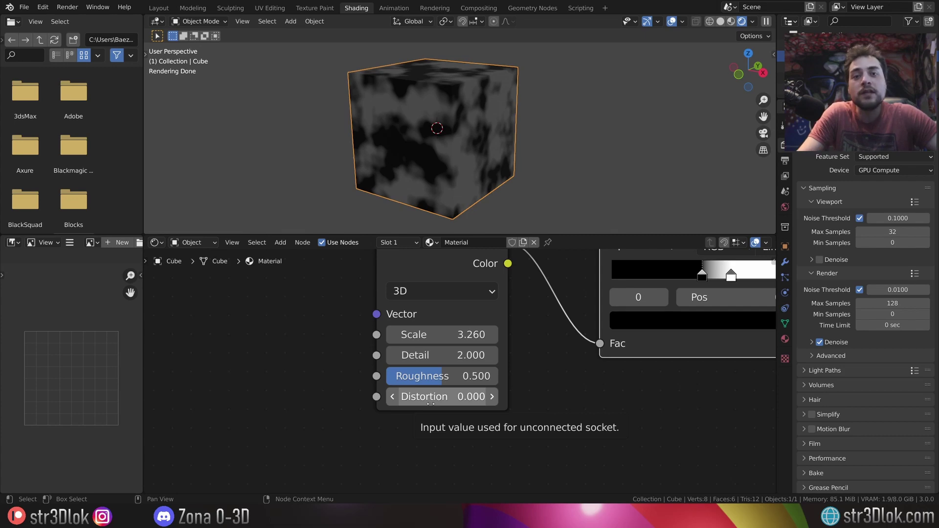
Keyframe Distortion at 0.000 on frame 1 and split off a Timeline below the 3D view.
{"action": "right_click", "coordinate": [431, 404]}
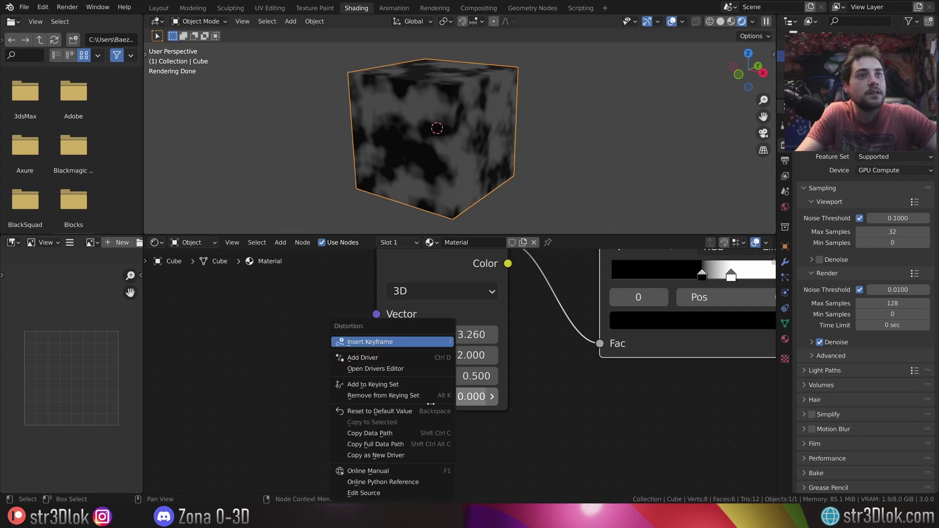
{"action": "left_click", "coordinate": [355, 340]}
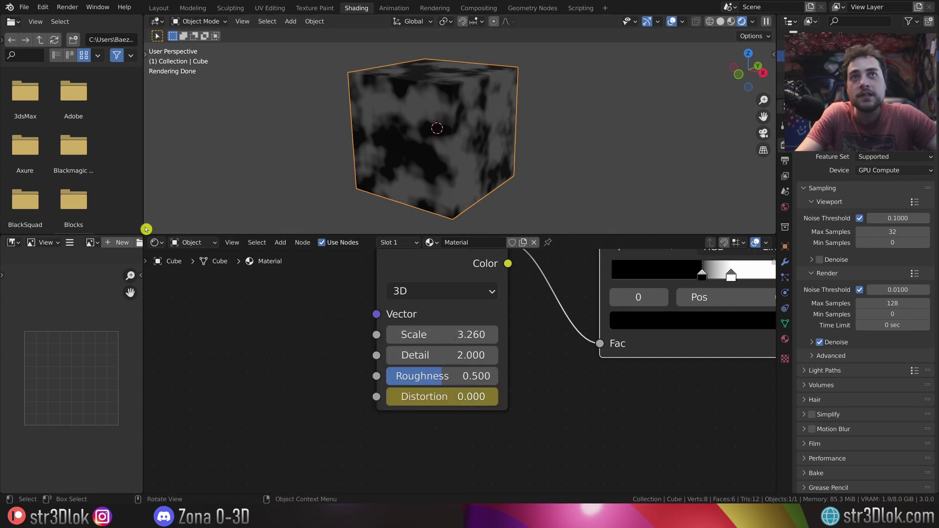
{"action": "left_click_drag", "start_coordinate": [146, 232], "coordinate": [149, 169]}
{"action": "left_click", "coordinate": [153, 176]}
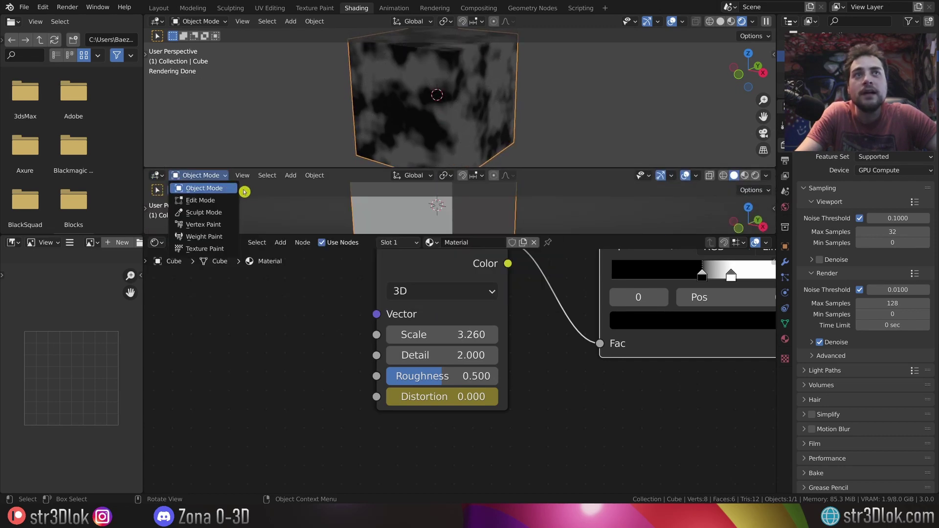
{"action": "left_click", "coordinate": [153, 176]}
{"action": "left_click", "coordinate": [260, 250]}
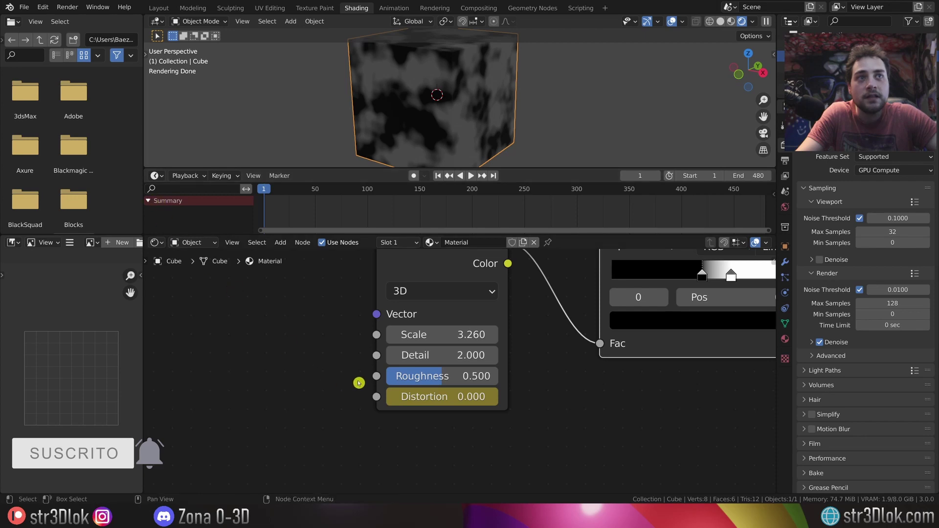
Frame and reselect the Noise Texture node, then make the timeline area taller.
{"action": "key", "text": "KP_Decimal"}
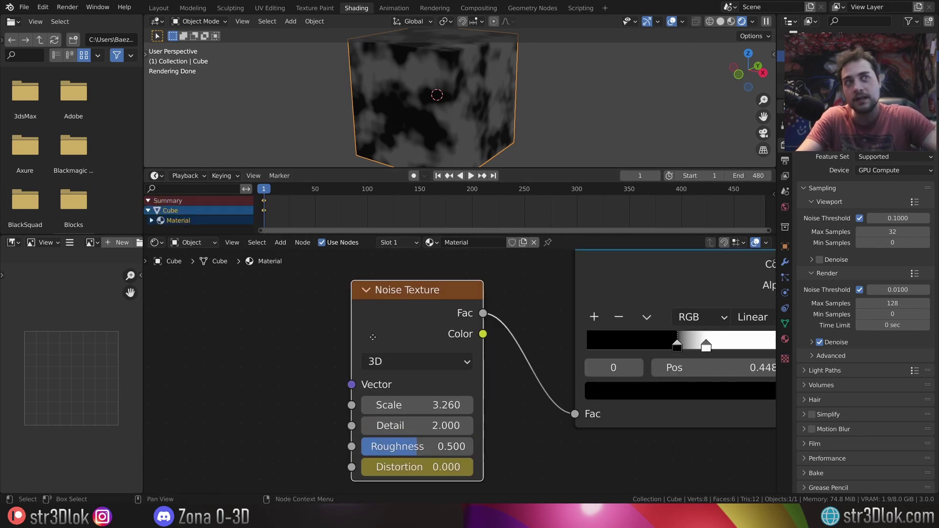
{"action": "left_click", "coordinate": [722, 290]}
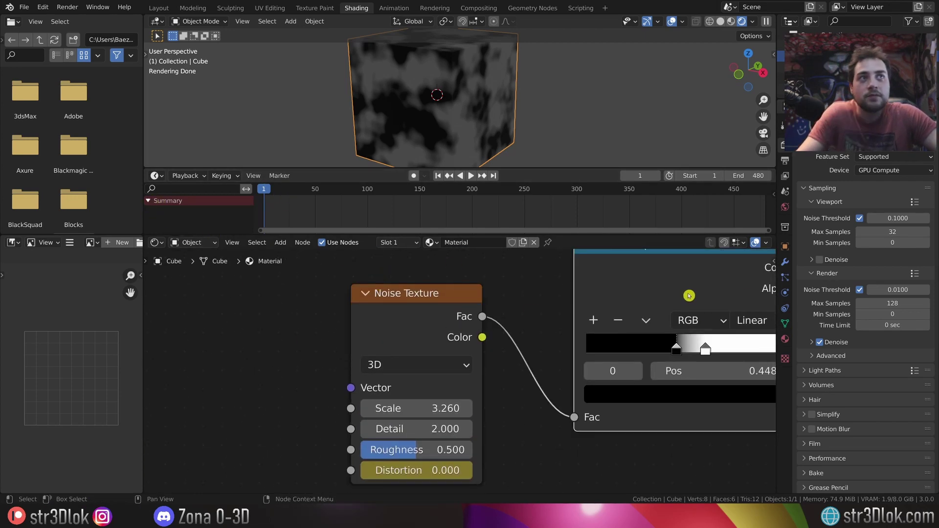
{"action": "scroll", "coordinate": [617, 302], "scroll_direction": "down", "scroll_amount": 1}
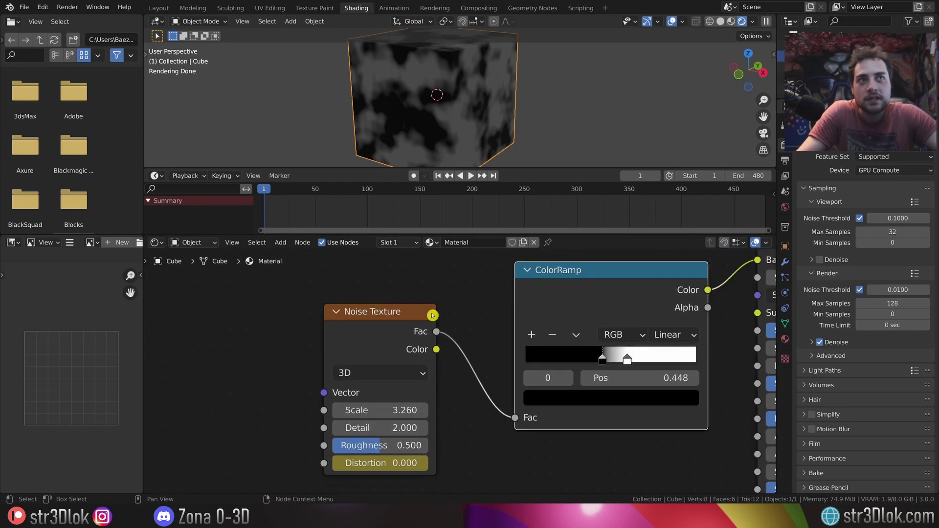
{"action": "left_click", "coordinate": [413, 316]}
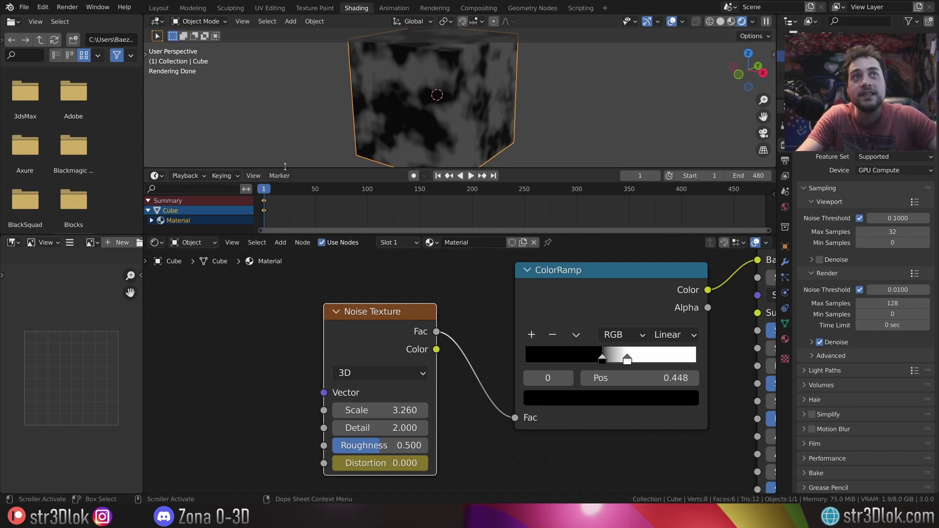
{"action": "left_click_drag", "start_coordinate": [285, 166], "coordinate": [285, 153]}
{"action": "middle_click_drag", "start_coordinate": [338, 132], "coordinate": [345, 124]}
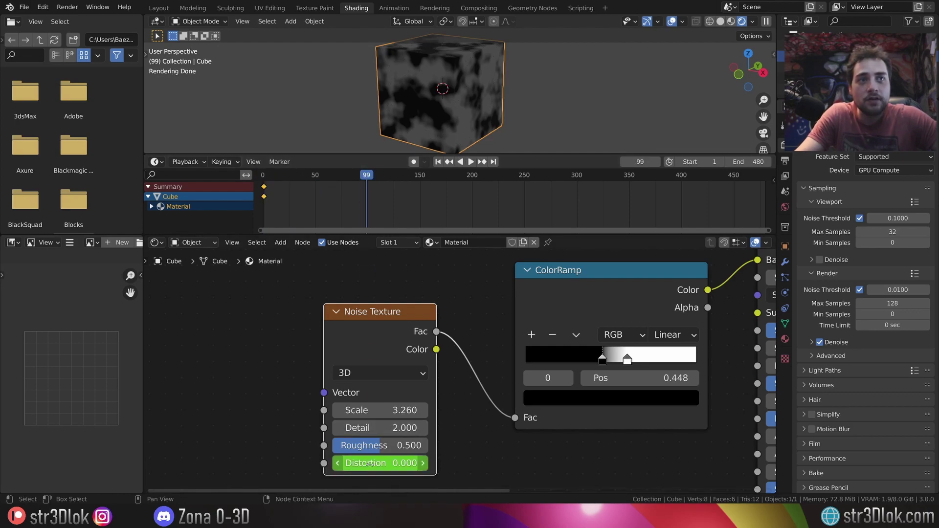
Set Distortion to 9.850 and keyframe it at frame 99.
{"action": "left_click_drag", "start_coordinate": [370, 464], "coordinate": [419, 464]}
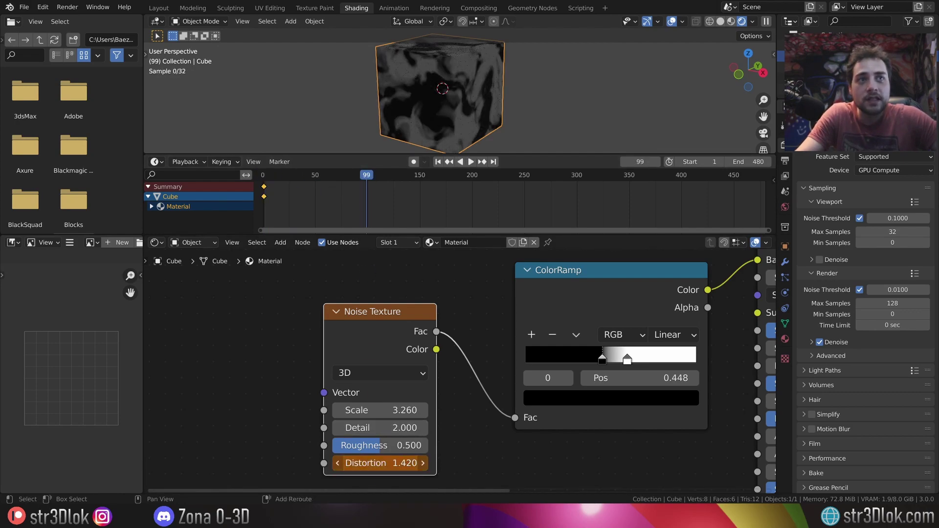
{"action": "right_click", "coordinate": [370, 464]}
{"action": "left_click", "coordinate": [309, 357]}
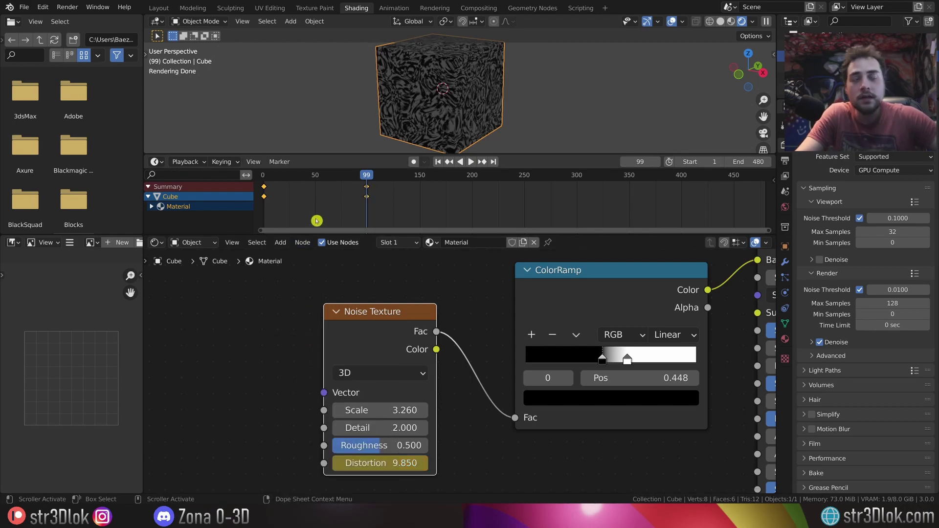
Play the Distortion animation from the first frame several times to preview it.
{"action": "key", "text": "shift+Left"}
{"action": "key", "text": "space"}
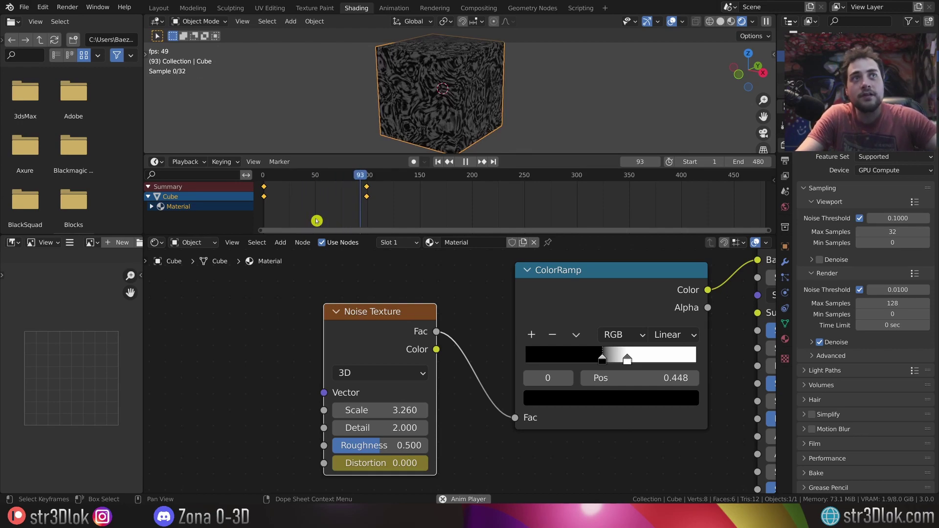
{"action": "key", "text": "space"}
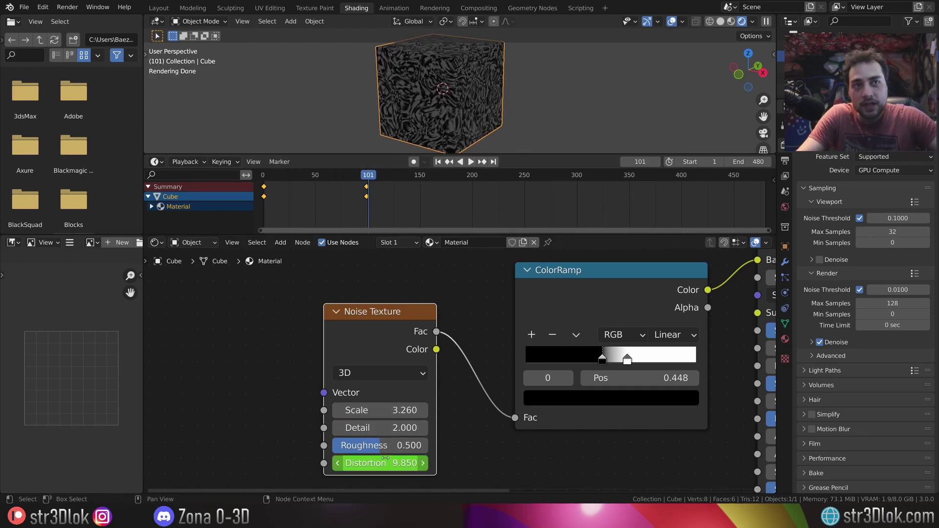
{"action": "key", "text": "shift+Left"}
{"action": "key", "text": "space"}
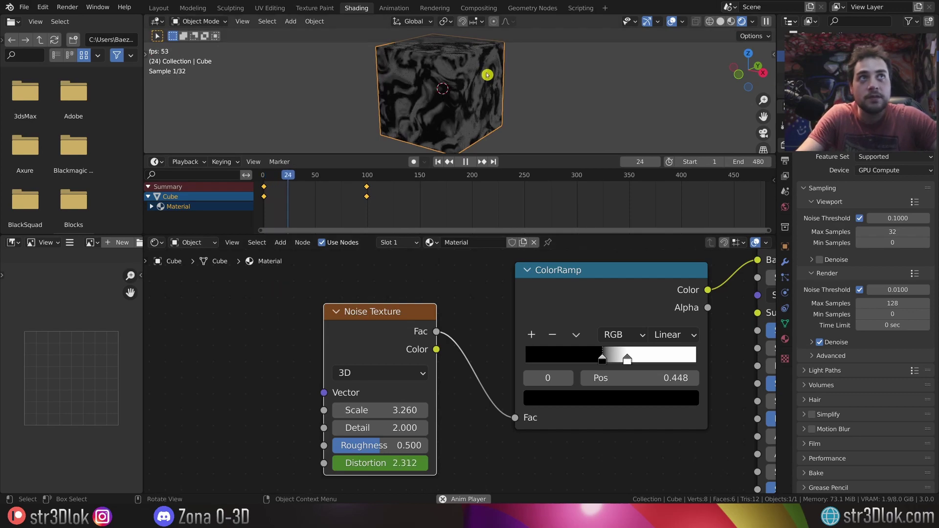
{"action": "key", "text": "space"}
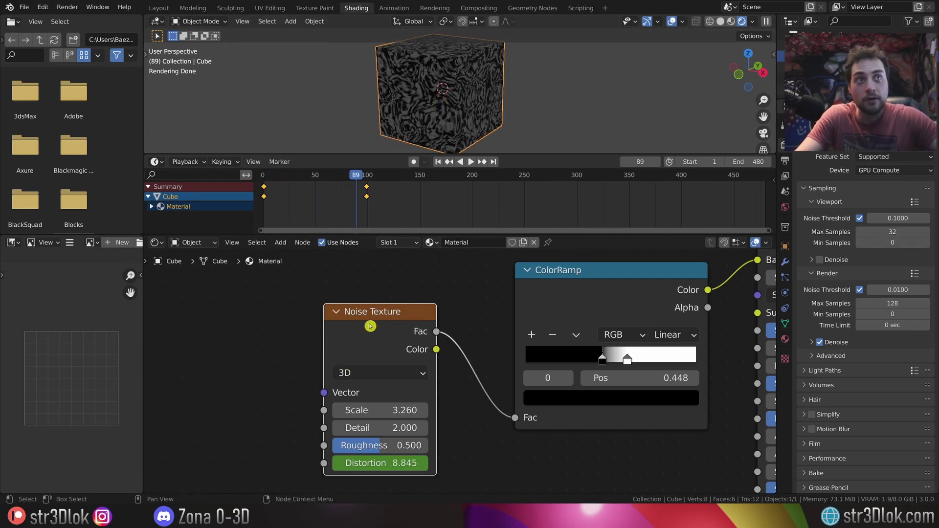
{"action": "key", "text": "shift+Left"}
{"action": "key", "text": "space"}
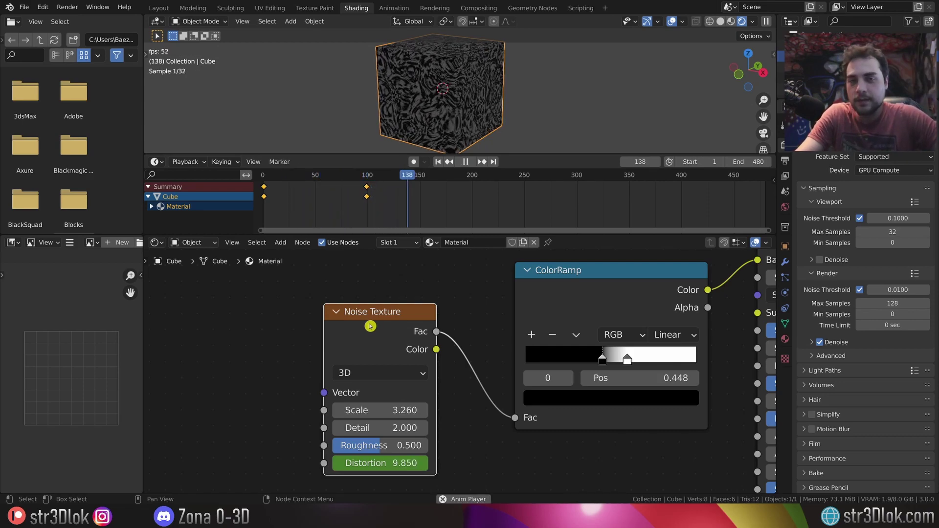
{"action": "key", "text": "space"}
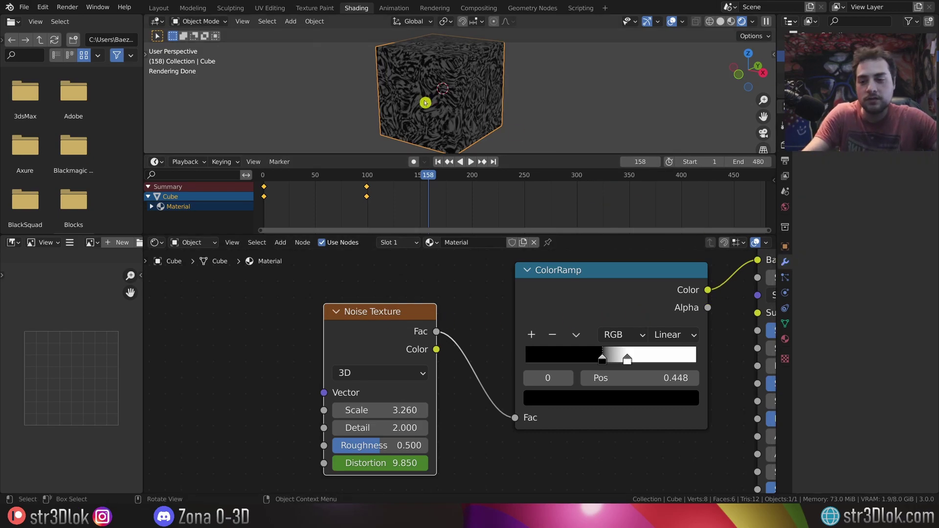
Add a Subdivision Surface modifier (Ctrl+3) to round the cube into a sphere.
{"action": "key", "text": "ctrl+3"}
{"action": "scroll", "coordinate": [425, 103], "scroll_direction": "up", "scroll_amount": 2}
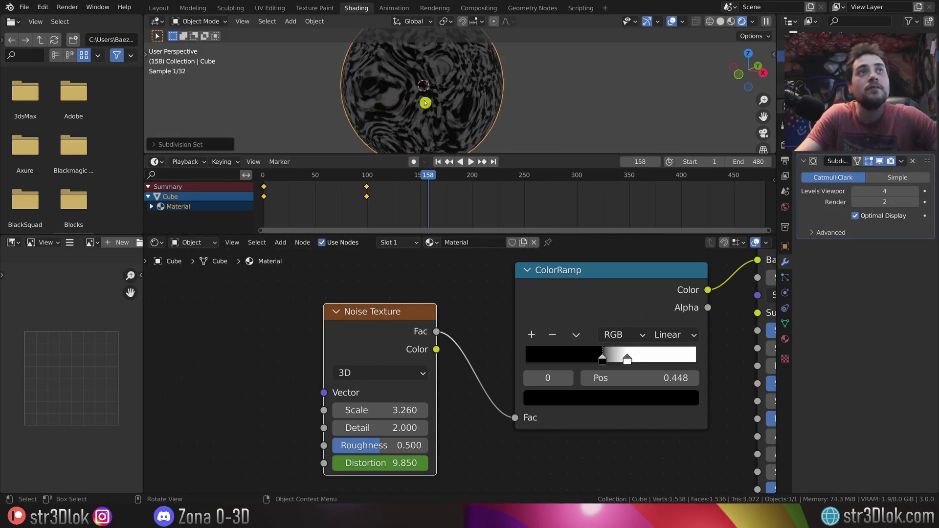
{"action": "scroll", "coordinate": [423, 104], "scroll_direction": "up", "scroll_amount": 2}
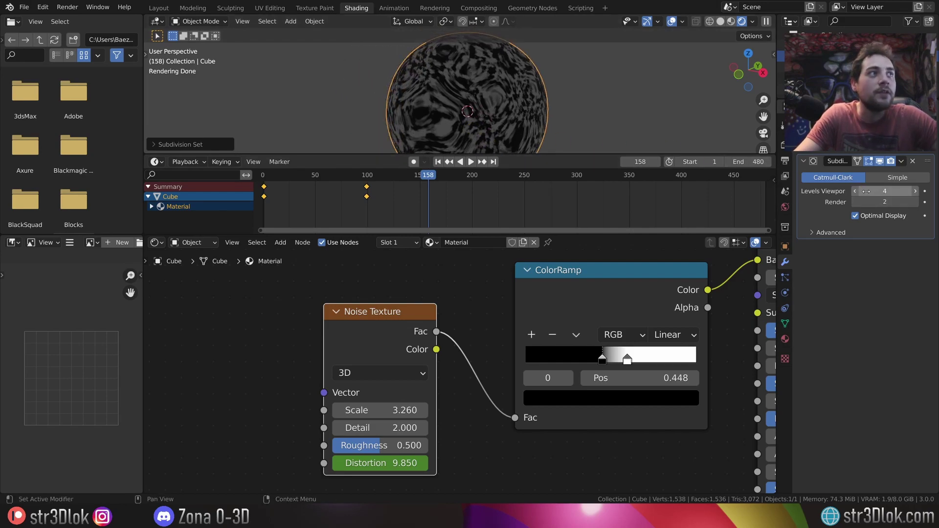
Keyframe the subdivision viewport Levels at 4 on frame 0.
{"action": "left_click", "coordinate": [827, 232]}
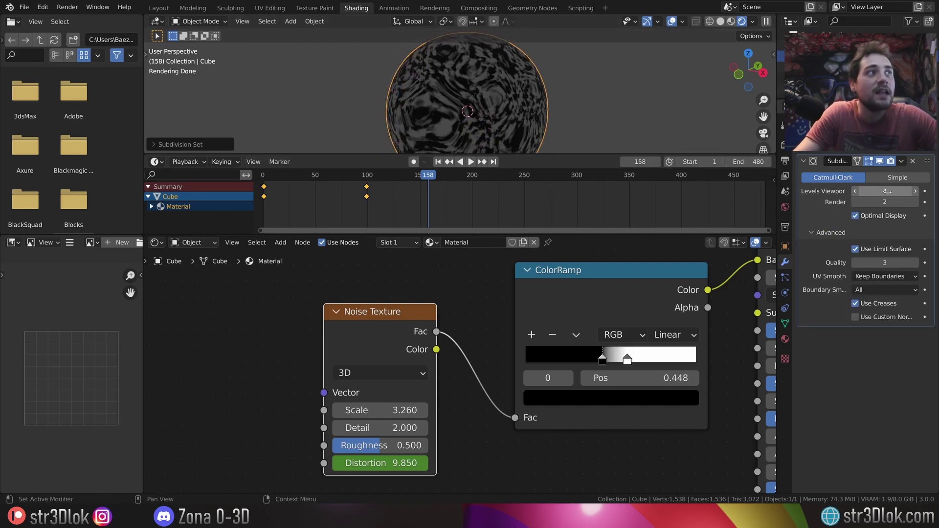
{"action": "right_click", "coordinate": [887, 191]}
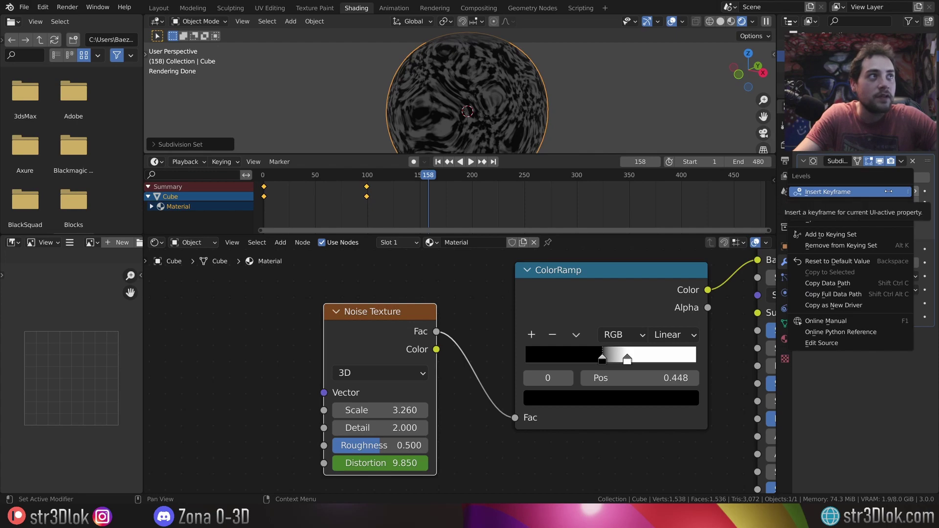
{"action": "left_click", "coordinate": [262, 180]}
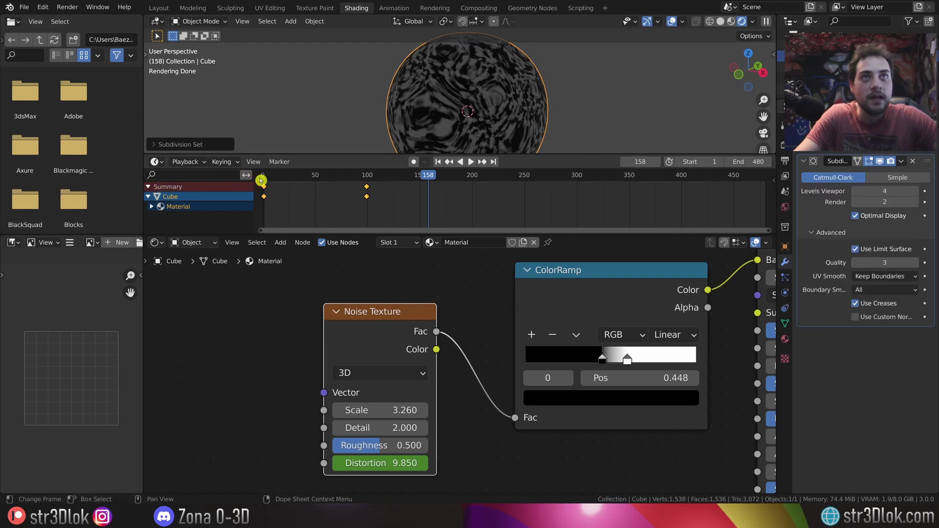
{"action": "scroll", "coordinate": [275, 189], "scroll_direction": "up", "scroll_amount": 3}
{"action": "scroll", "coordinate": [340, 170], "scroll_direction": "up", "scroll_amount": 5, "text": "ctrl"}
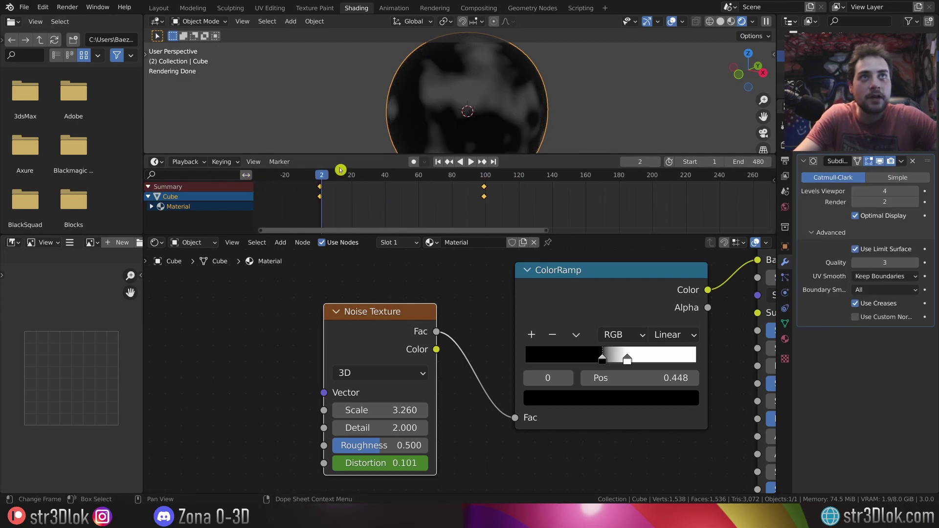
{"action": "left_click_drag", "start_coordinate": [321, 180], "coordinate": [318, 180]}
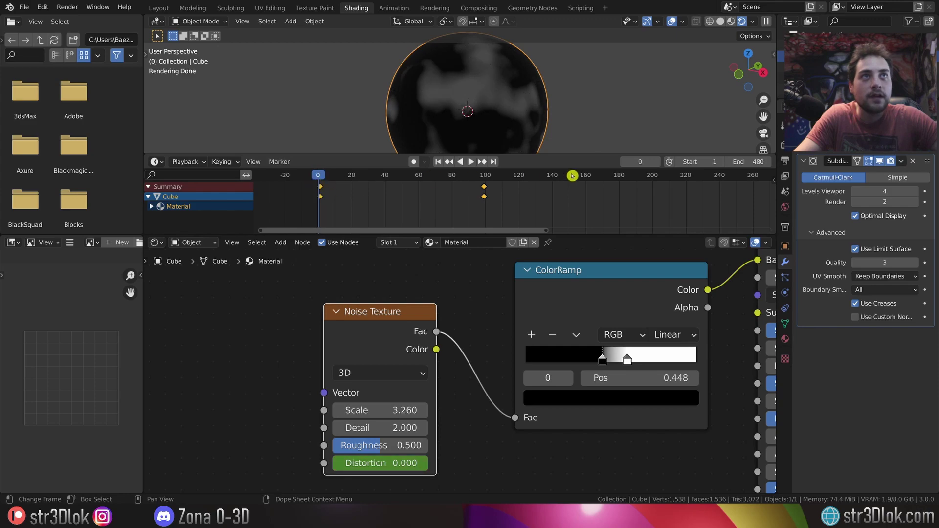
{"action": "right_click", "coordinate": [866, 192]}
{"action": "left_click", "coordinate": [832, 193]}
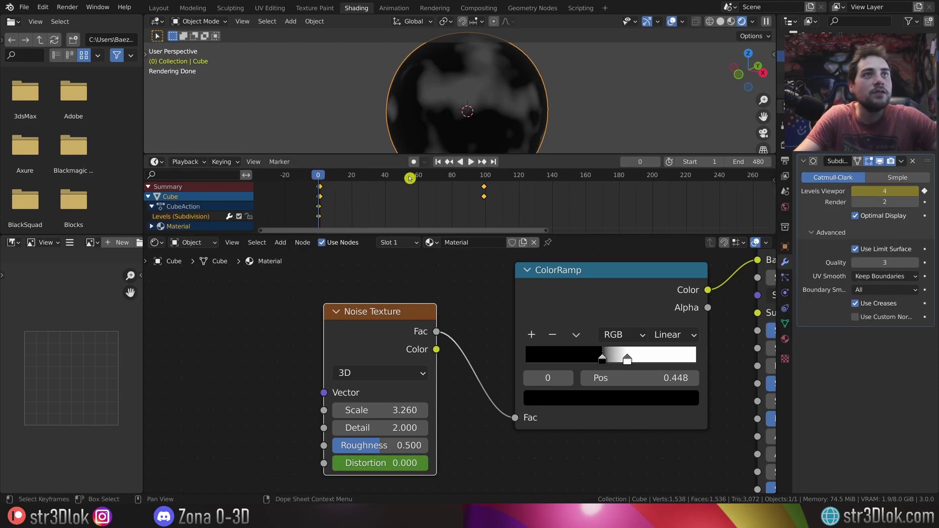
Set viewport Levels to 1 and keyframe it at frame 99, then return to the start.
{"action": "left_click_drag", "start_coordinate": [486, 181], "coordinate": [484, 181]}
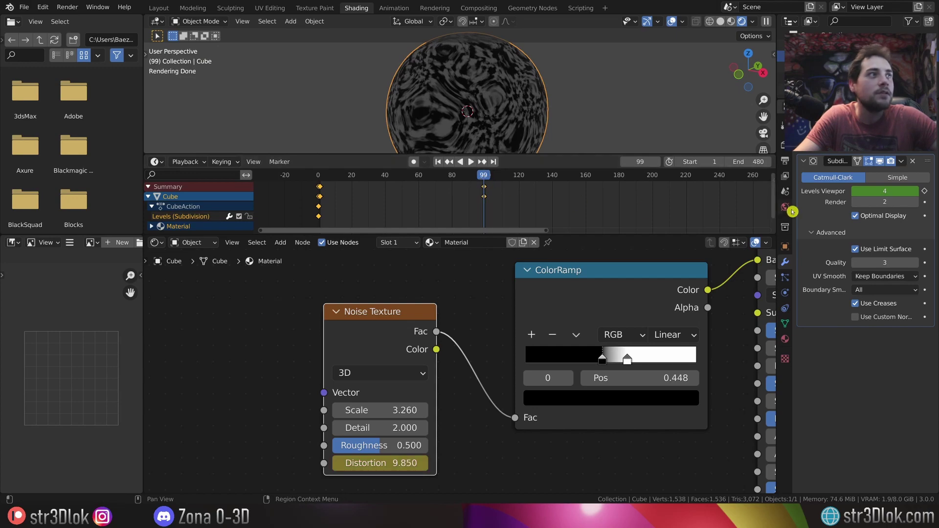
{"action": "left_click", "coordinate": [854, 194]}
{"action": "left_click", "coordinate": [854, 194]}
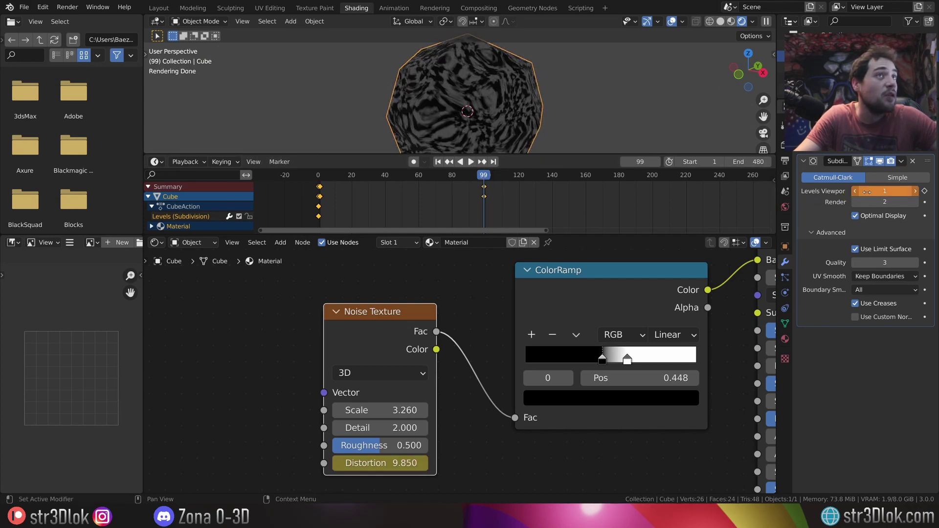
{"action": "right_click", "coordinate": [873, 192]}
{"action": "left_click", "coordinate": [873, 192]}
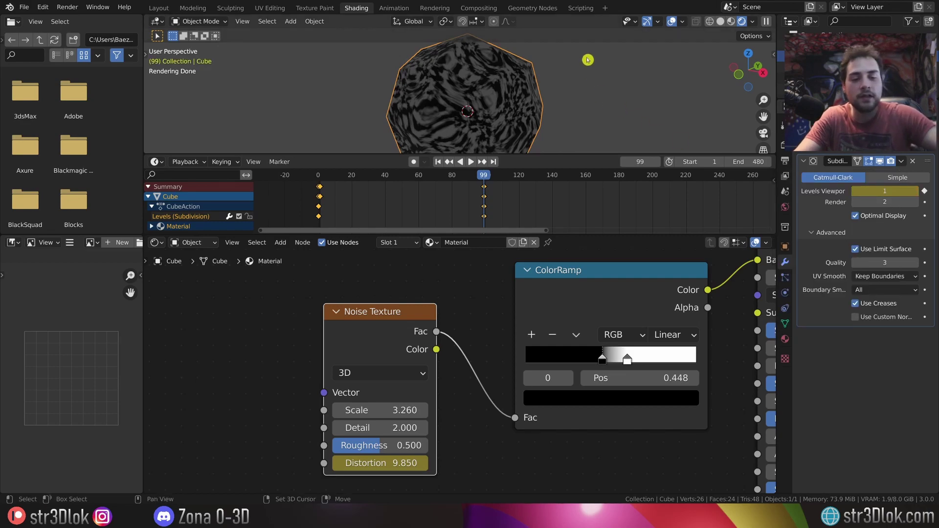
{"action": "key", "text": "shift+Left"}
Play the subdivision-level animation, then stop it back at frame 1.
{"action": "key", "text": "space"}
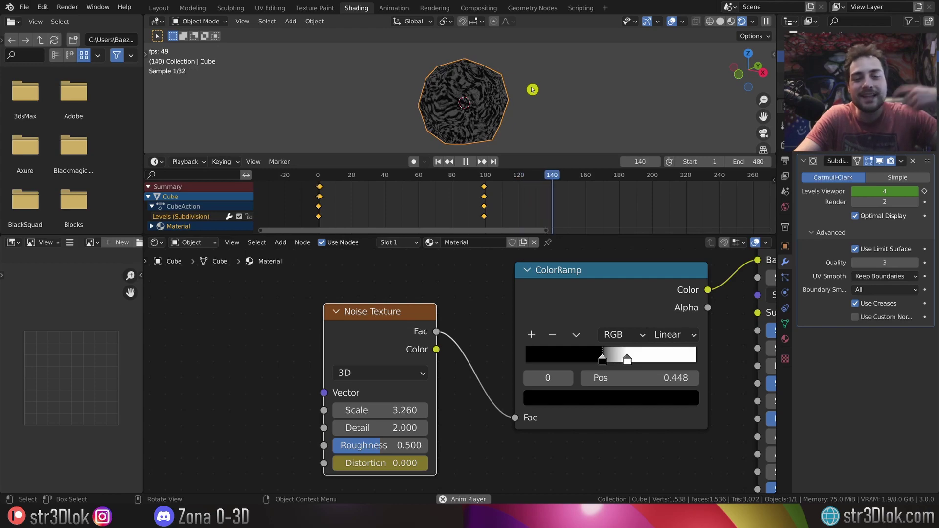
{"action": "key", "text": "Escape"}
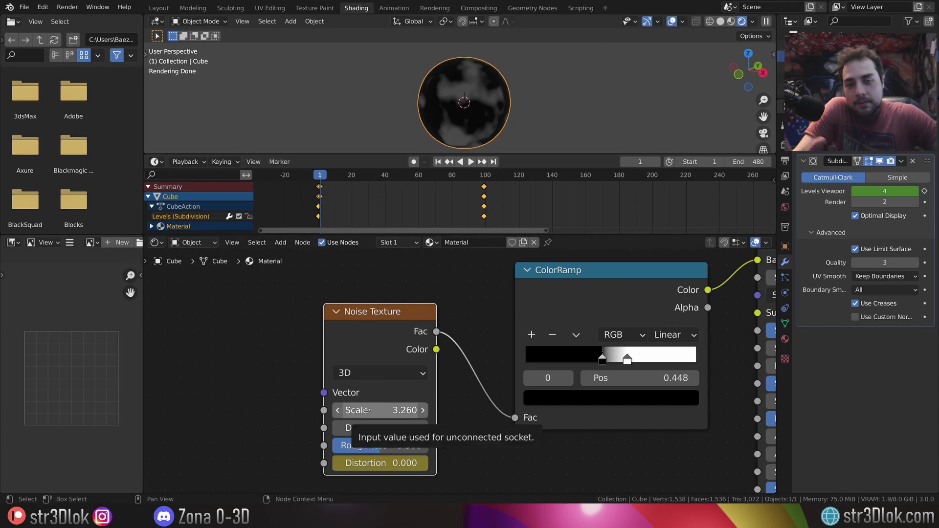
Enter a #frame expression in the Noise Texture Scale field to drive it by frame number.
{"action": "right_click", "coordinate": [366, 410]}
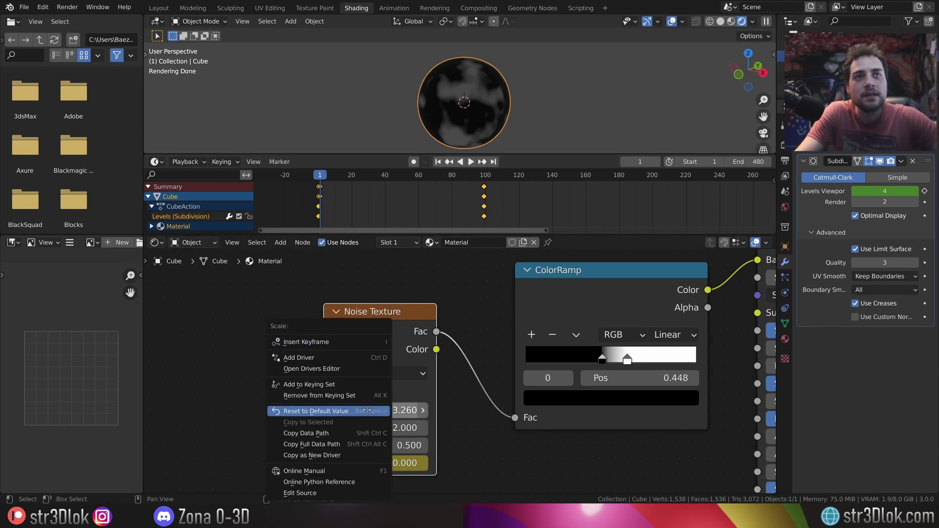
{"action": "left_click", "coordinate": [367, 410]}
{"action": "scroll", "coordinate": [372, 401], "scroll_direction": "up", "scroll_amount": 2}
{"action": "double_click", "coordinate": [373, 397]}
{"action": "type", "text": "#fram"}
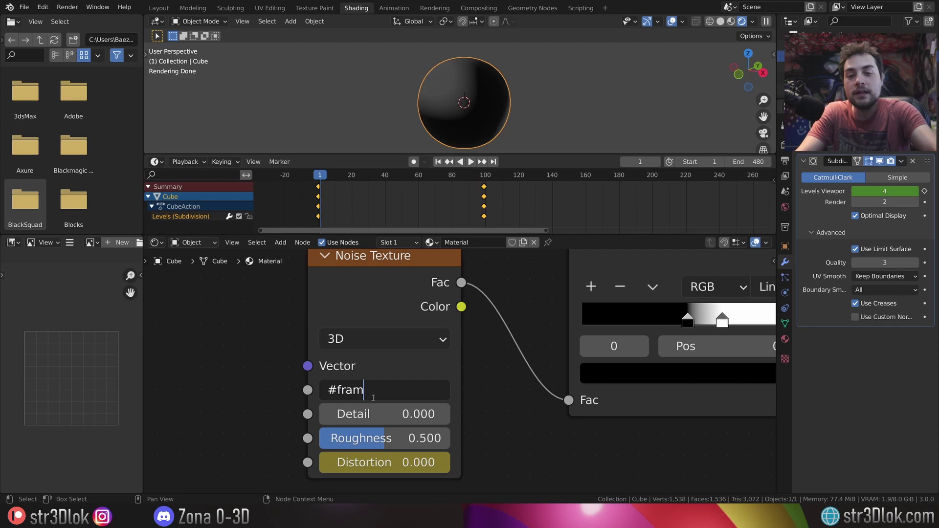
{"action": "type", "text": "e"}
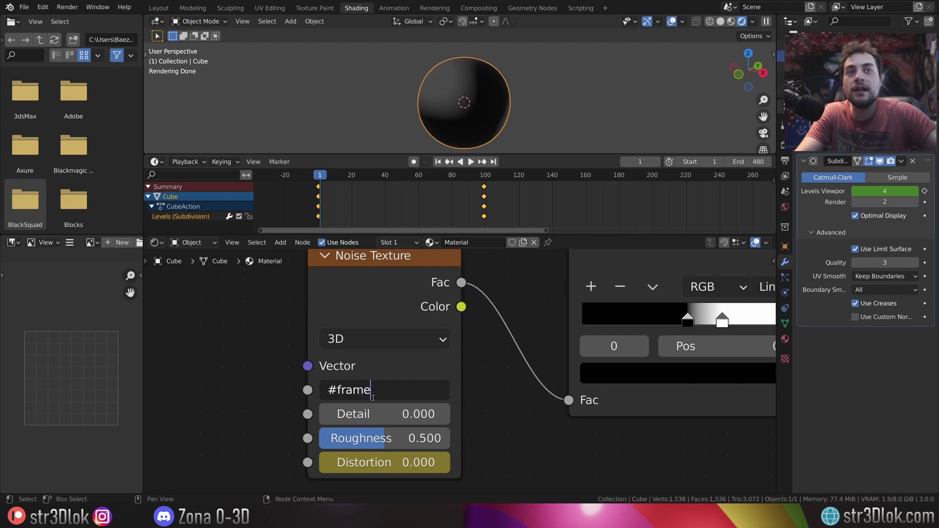
{"action": "key", "text": "Return"}
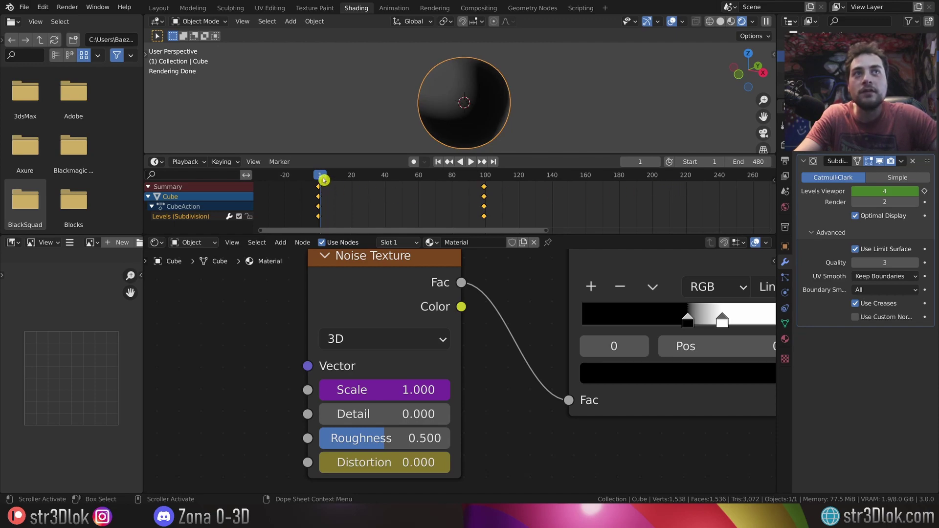
Preview the Scale driver by playing and scrubbing, then edit its expression to frame/2.
{"action": "key", "text": "space"}
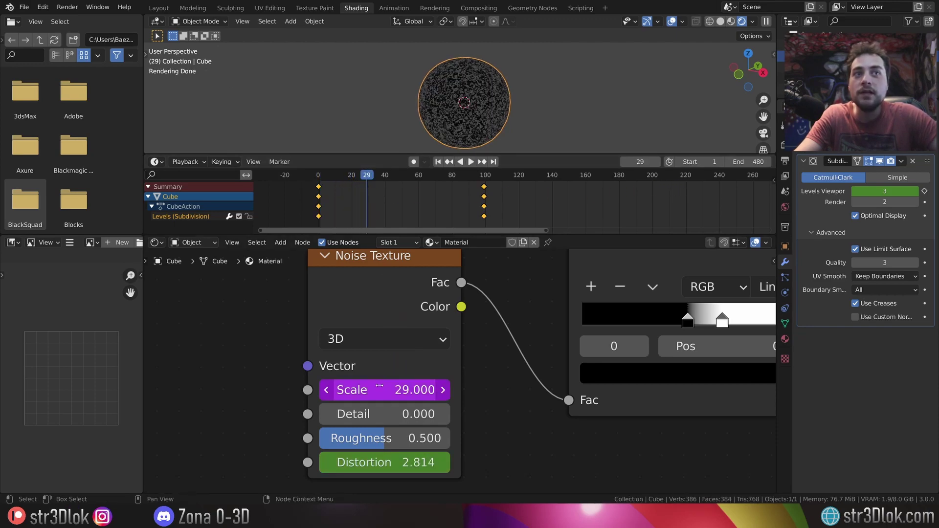
{"action": "mouse_move", "coordinate": [366, 177]}
{"action": "left_mouse_down"}
{"action": "mouse_move", "coordinate": [441, 180]}
{"action": "mouse_move", "coordinate": [341, 177]}
{"action": "left_mouse_up"}
{"action": "right_click", "coordinate": [345, 388]}
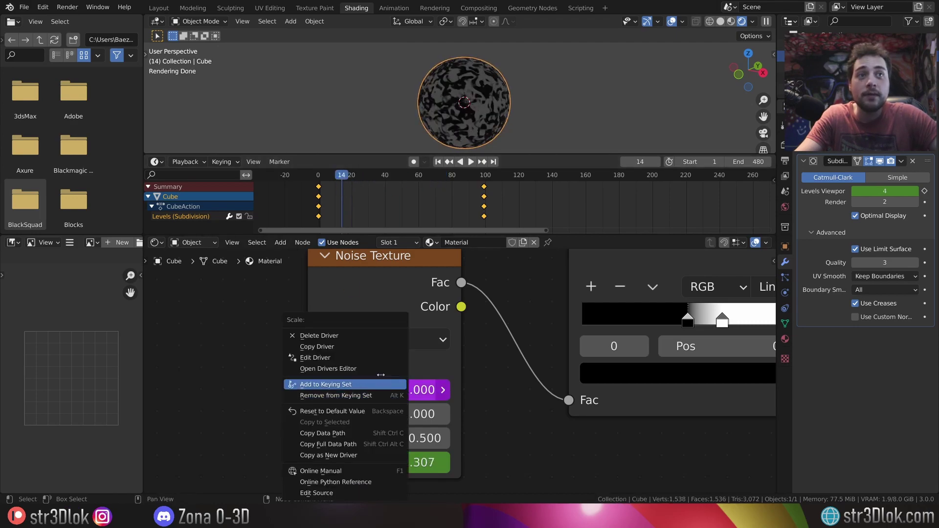
{"action": "left_click", "coordinate": [326, 358]}
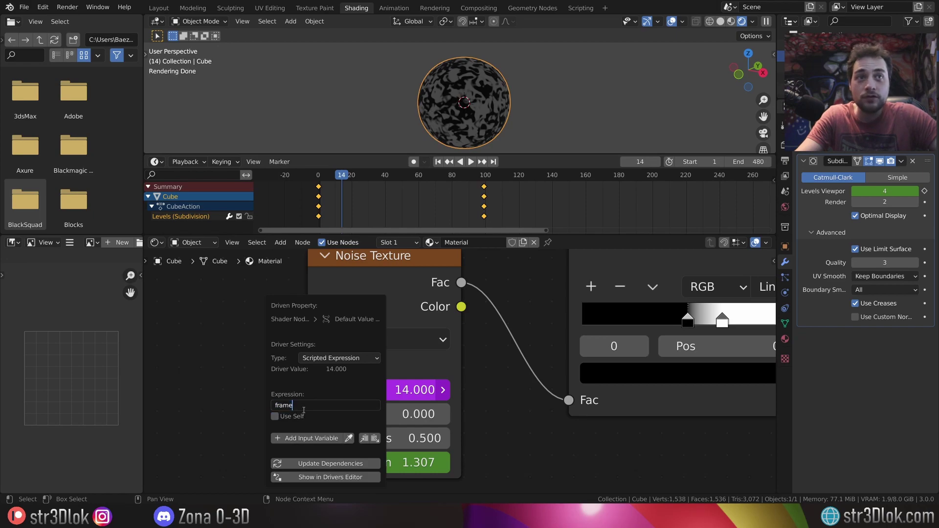
{"action": "type", "text": "/2"}
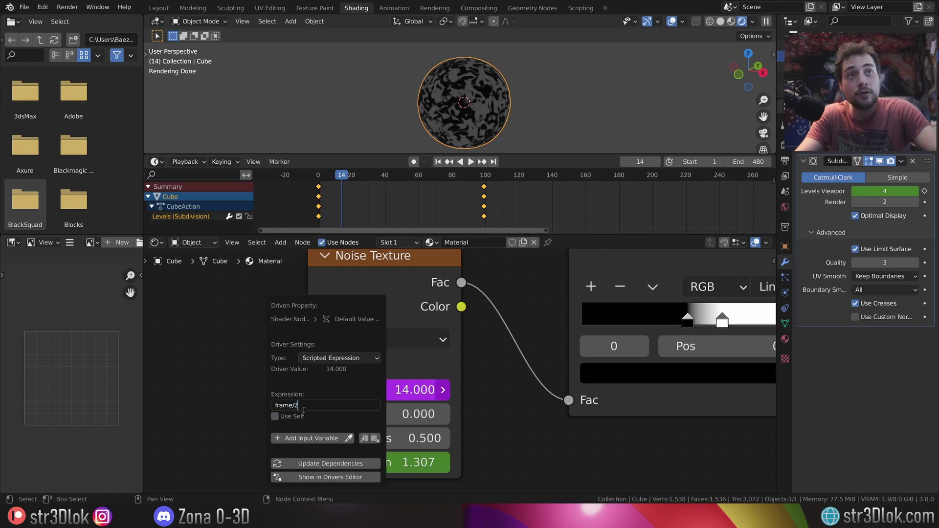
Confirm the frame/2 driver expression and play the animation to check it.
{"action": "key", "text": "Return"}
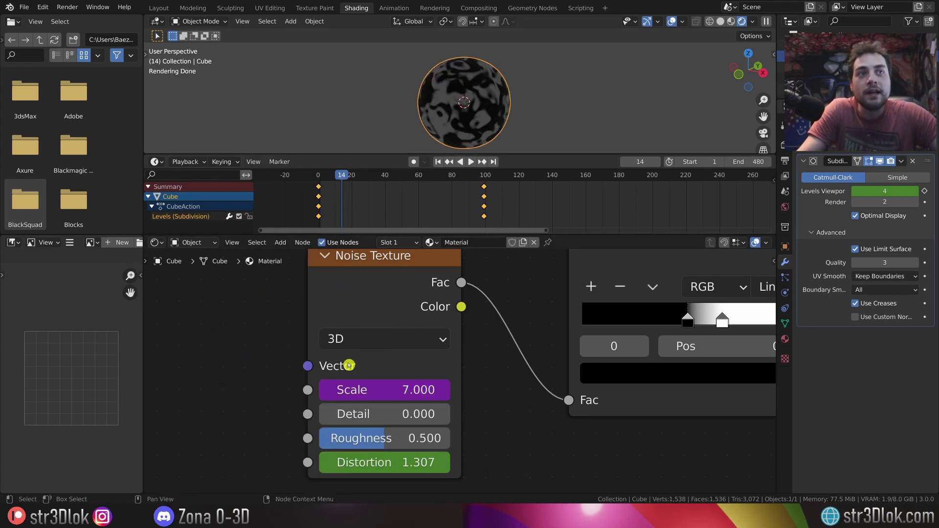
{"action": "key", "text": "space"}
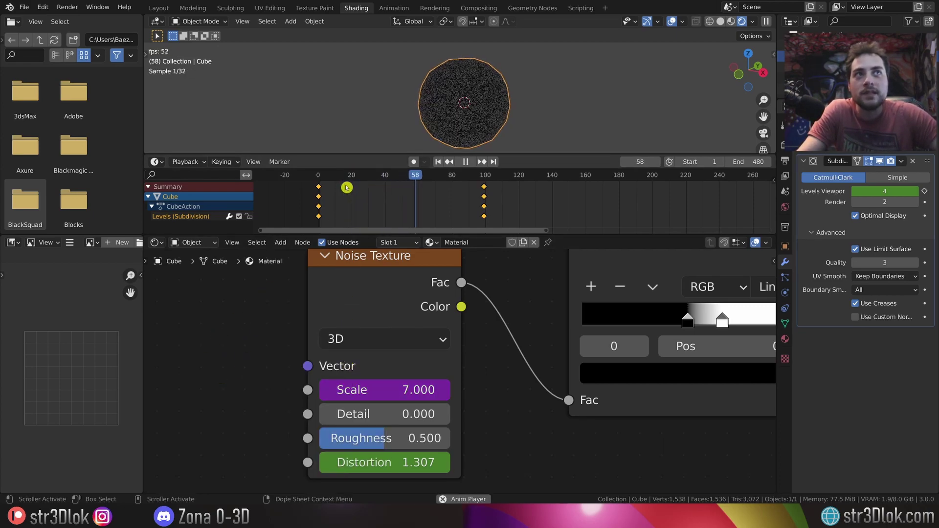
{"action": "key", "text": "space"}
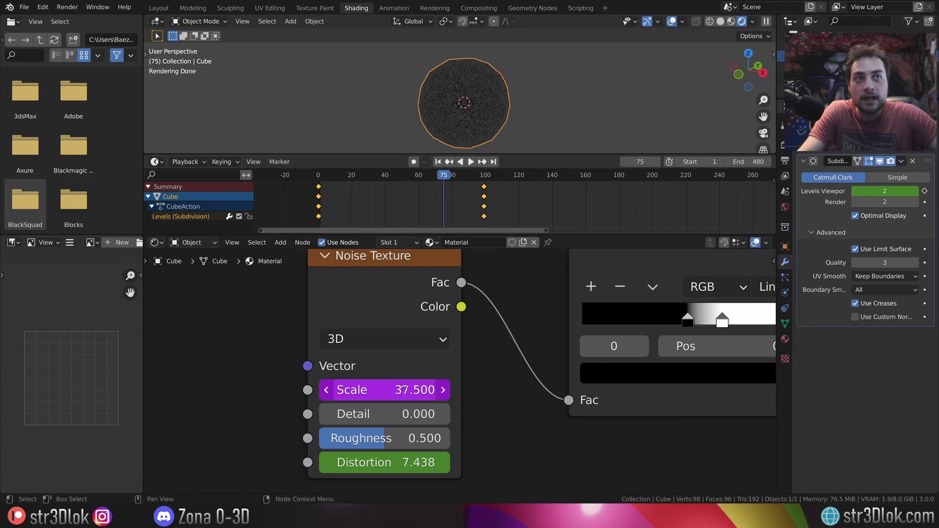
Reopen the Scale field's driver expression for editing, moving to its end.
{"action": "left_click", "coordinate": [402, 389]}
{"action": "key", "text": "Escape"}
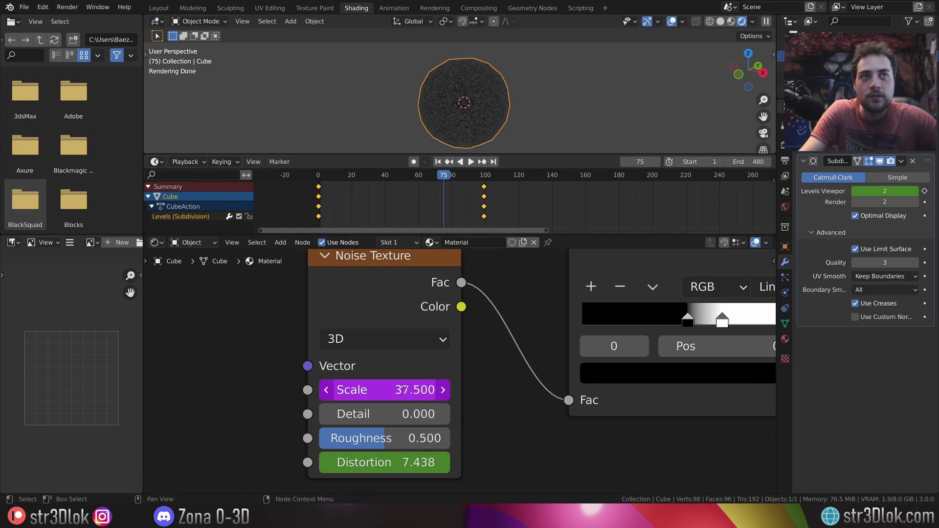
{"action": "left_click", "coordinate": [417, 389]}
{"action": "key", "text": "End"}
Change the Scale driver expression to frame*4 and play the animation to preview it.
{"action": "key", "text": "BackSpace"}
{"action": "key", "text": "BackSpace"}
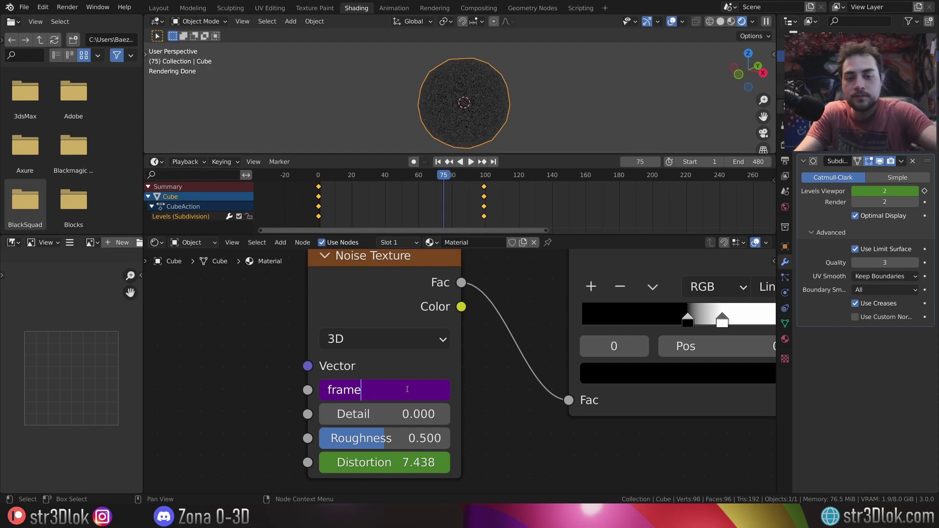
{"action": "type", "text": "*2"}
{"action": "key", "text": "BackSpace"}
{"action": "type", "text": "4"}
{"action": "key", "text": "Return"}
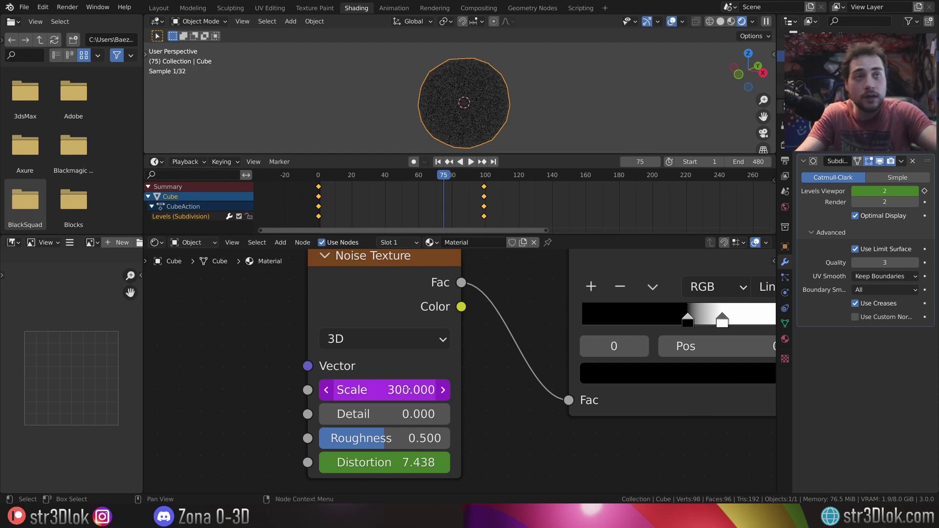
{"action": "key", "text": "space"}
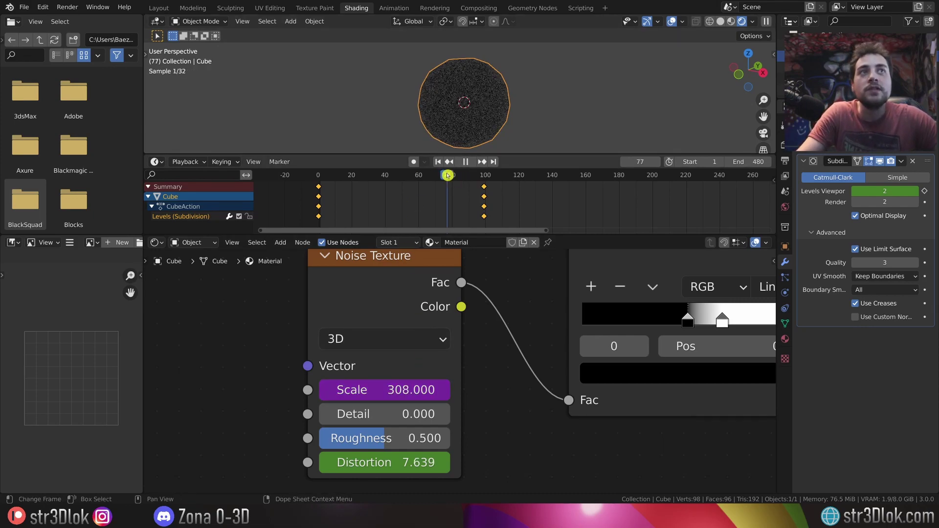
{"action": "left_click", "coordinate": [331, 186]}
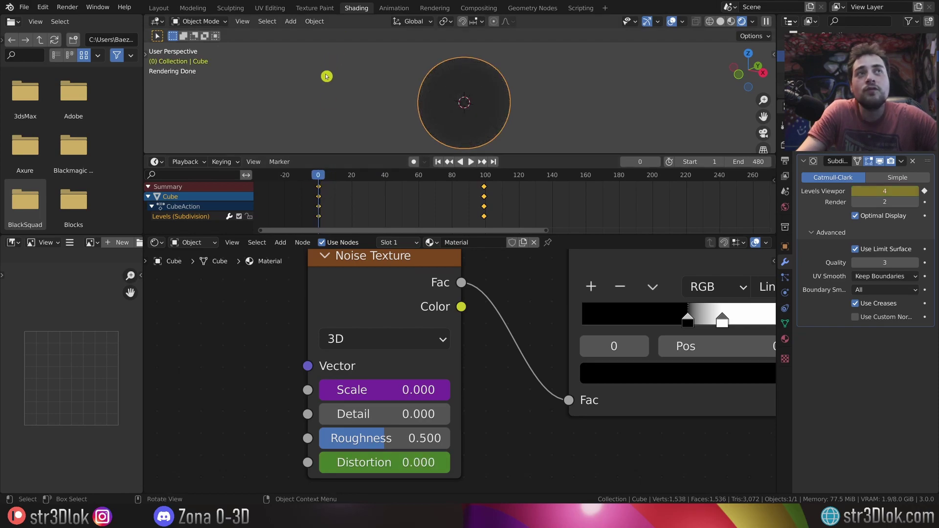
{"action": "key", "text": "space"}
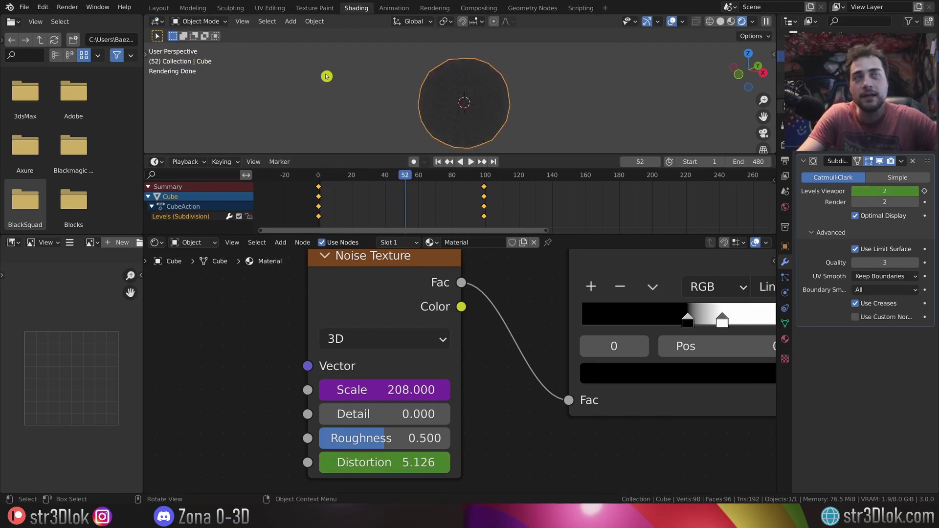